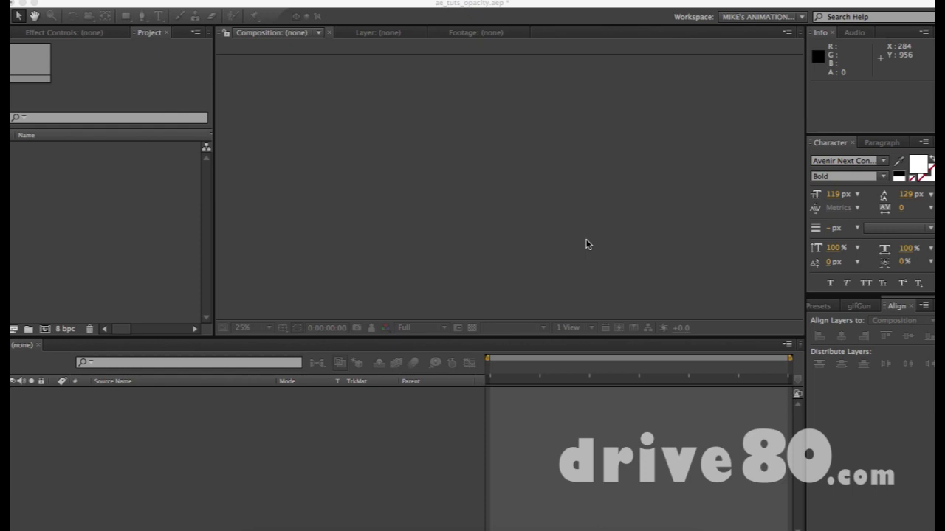
Create Comp 1 from the HDTV 1080 24 preset (1920x1080, 24 fps) with a Medium Royal Blue background
click(52, 20)
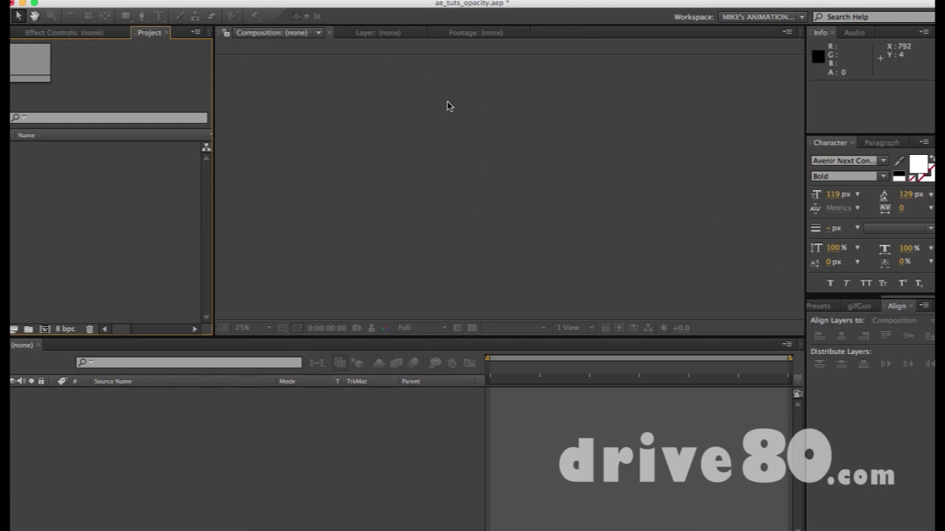
key(super+n)
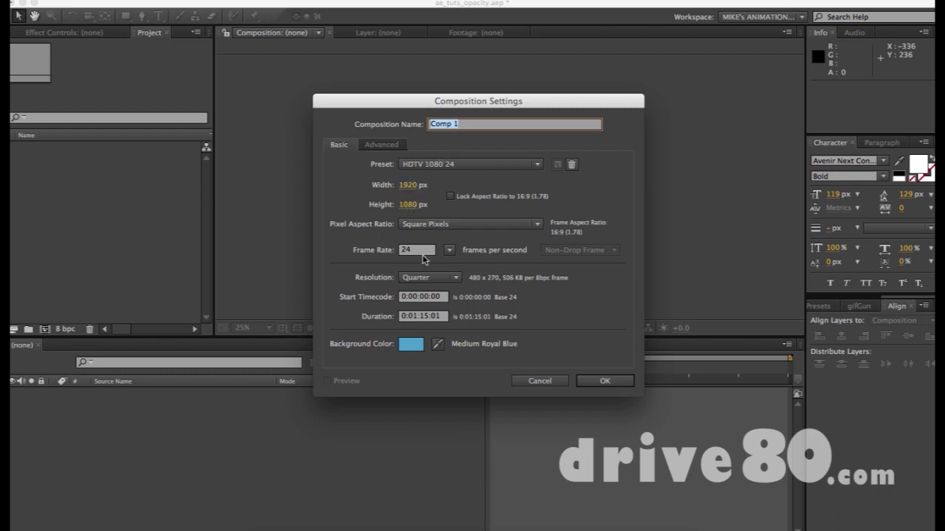
click(591, 381)
Create a white rectangle shape layer that fills the whole composition
key(q)
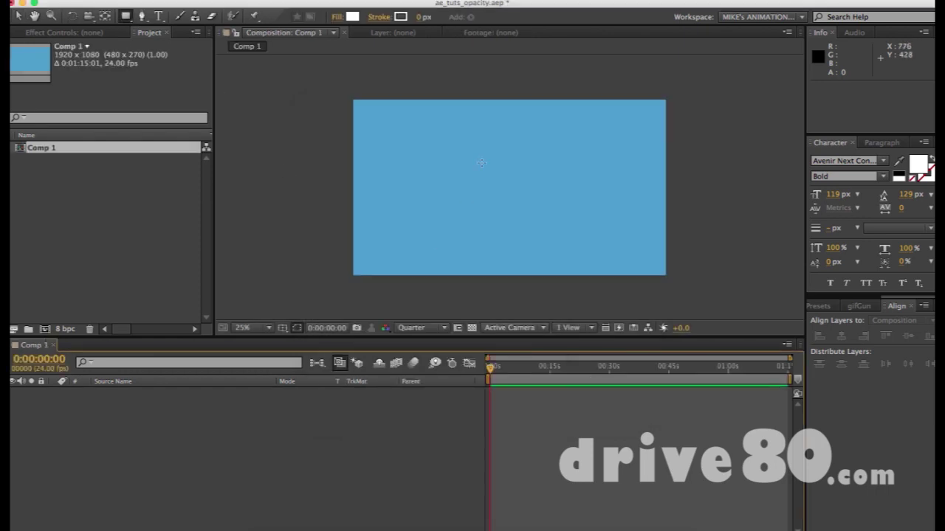
drag(470, 130, 549, 210)
key(super+z)
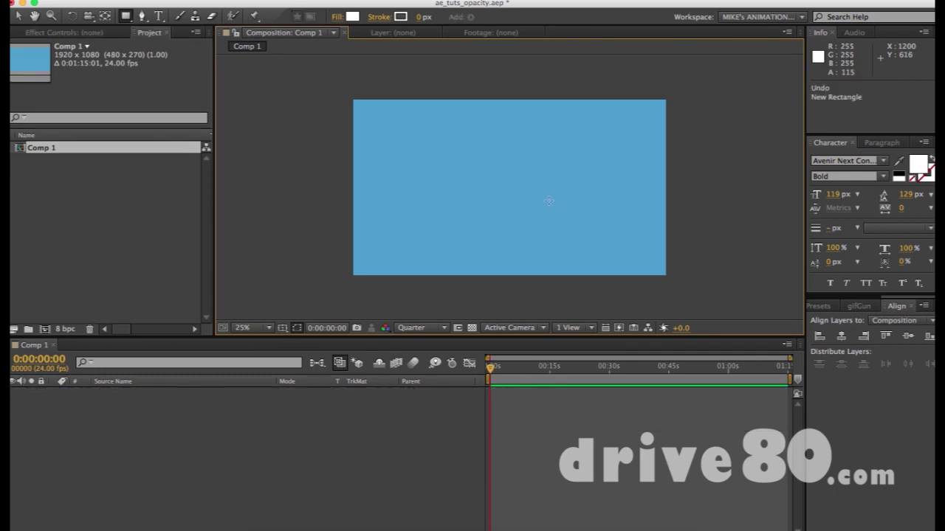
double_click(127, 16)
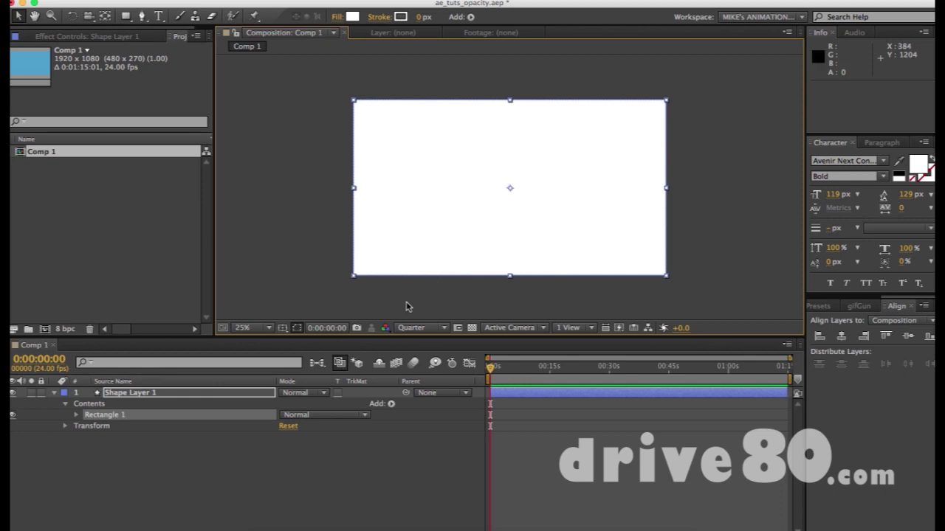
Scale the rectangle layer down to 34%, leaving it centred
key(s)
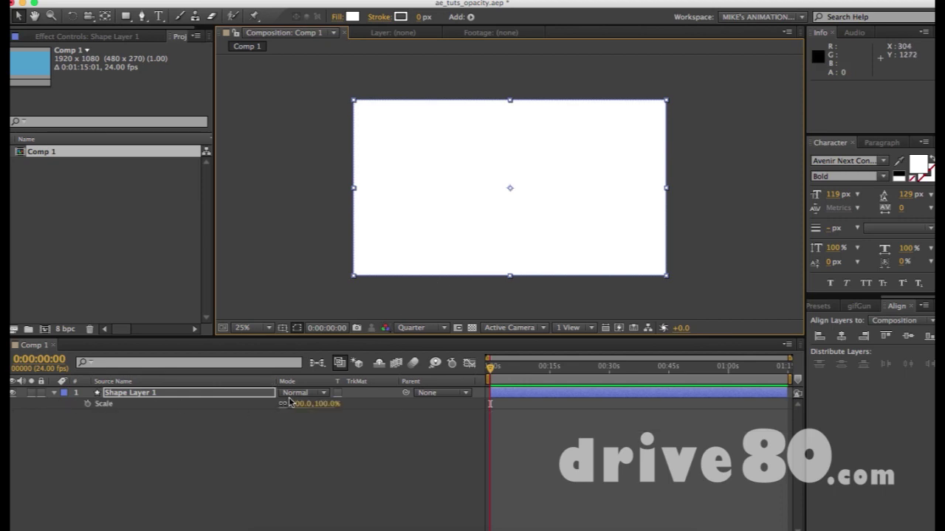
drag(292, 403, 294, 404)
click(453, 272)
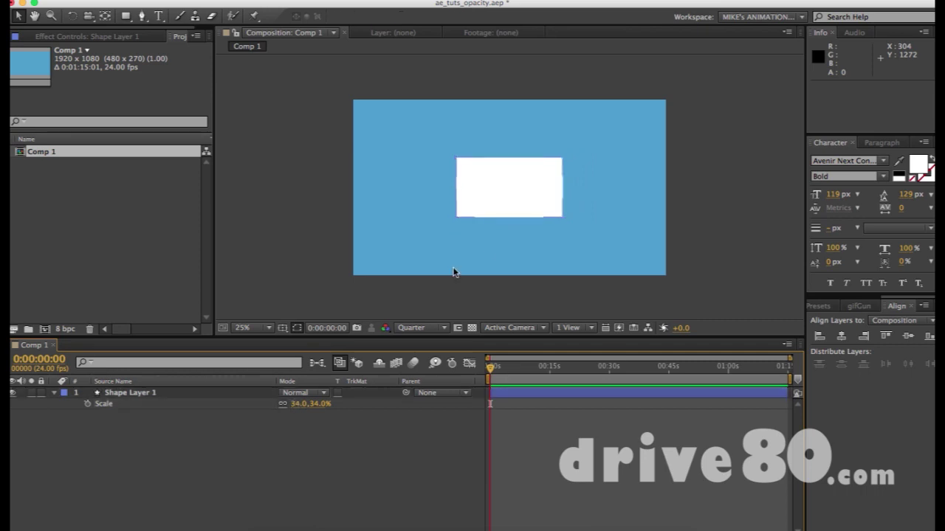
click(534, 185)
click(710, 182)
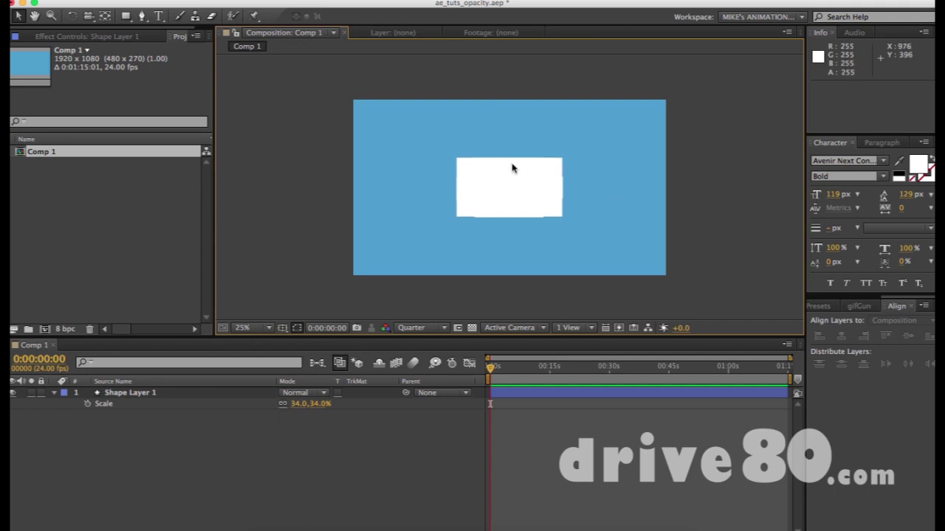
Show Opacity at 100% and zoom to 1600% on the rectangle's top-left edge
key(z)
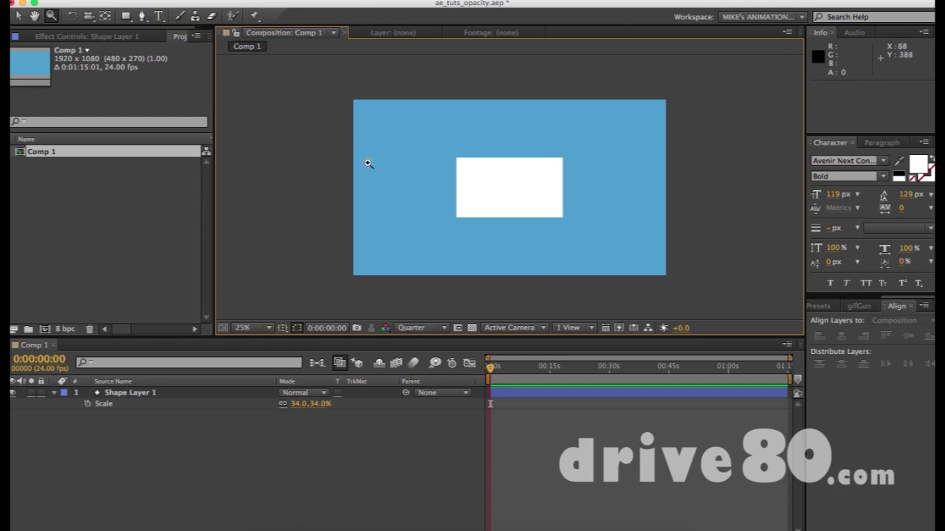
key(t)
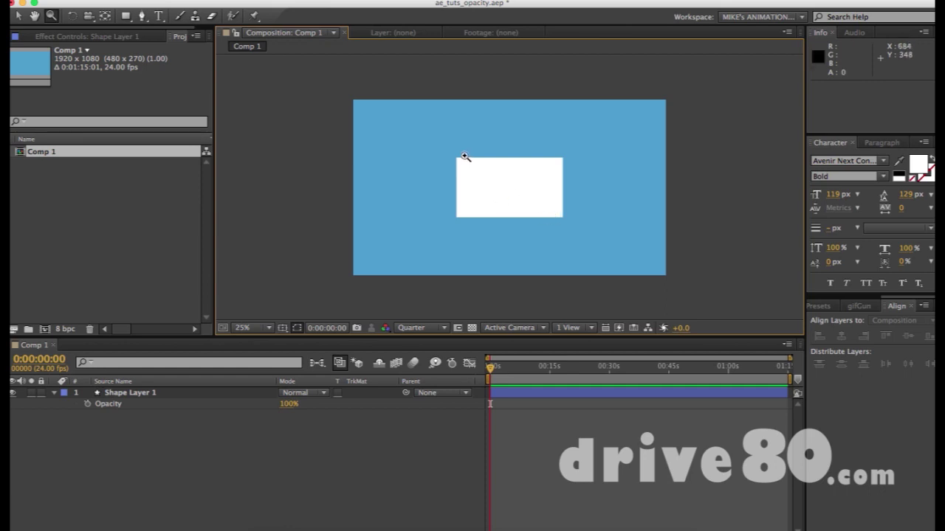
drag(425, 127, 494, 187)
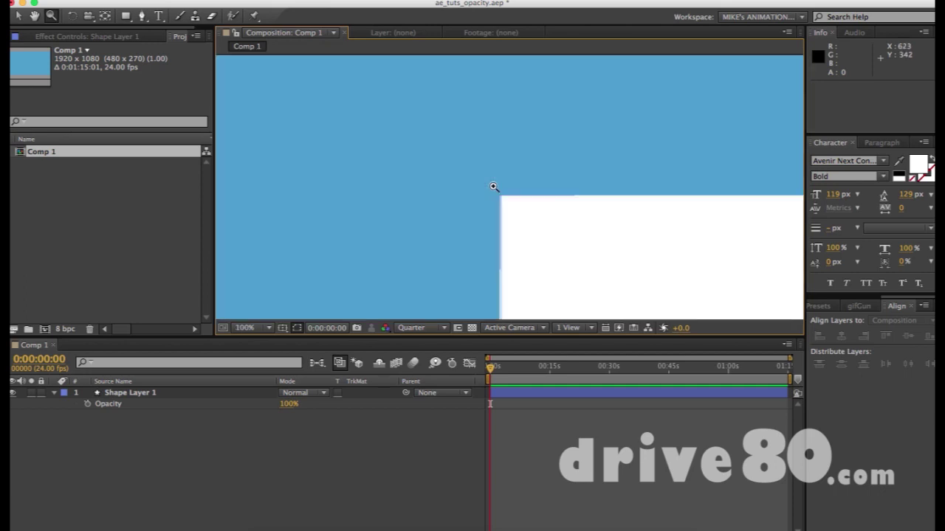
click(514, 214)
click(514, 213)
click(515, 213)
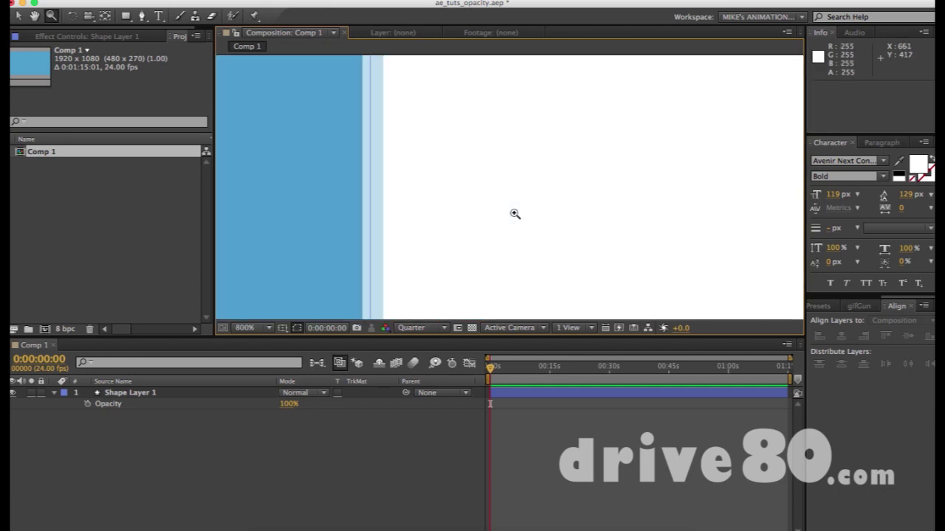
click(514, 213)
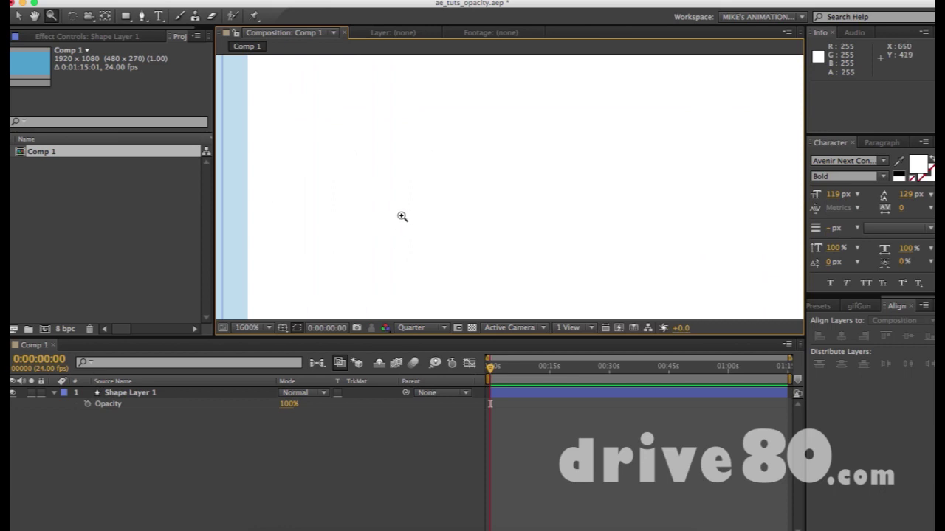
Pan to show the blue edge beside the rectangle, then zoom back out
key(h)
drag(327, 163, 480, 172)
key(z)
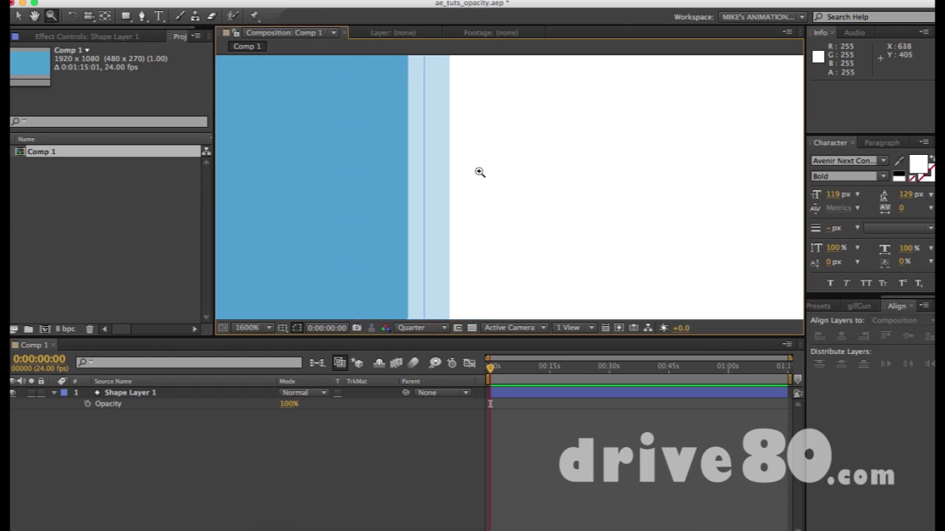
alt+click(480, 172)
alt+click(479, 172)
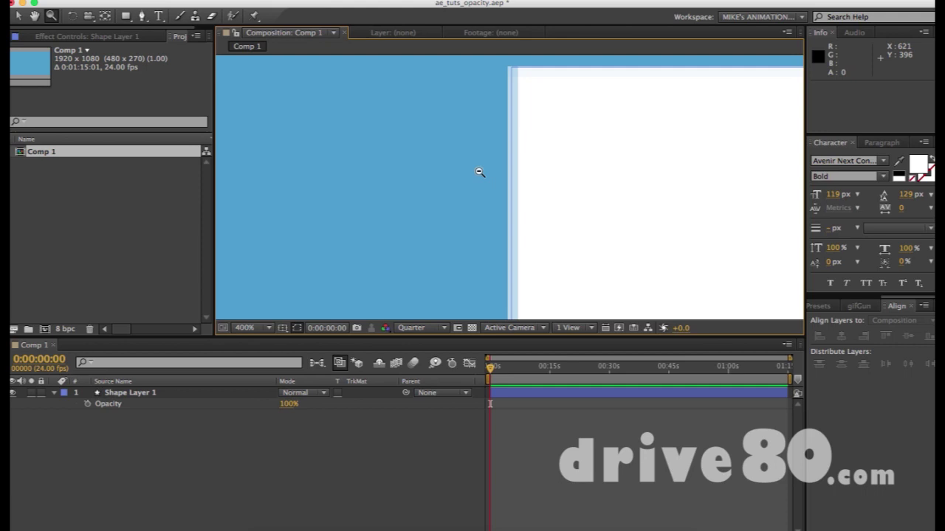
alt+click(480, 172)
alt+click(480, 172)
scroll(479, 172, down, 9)
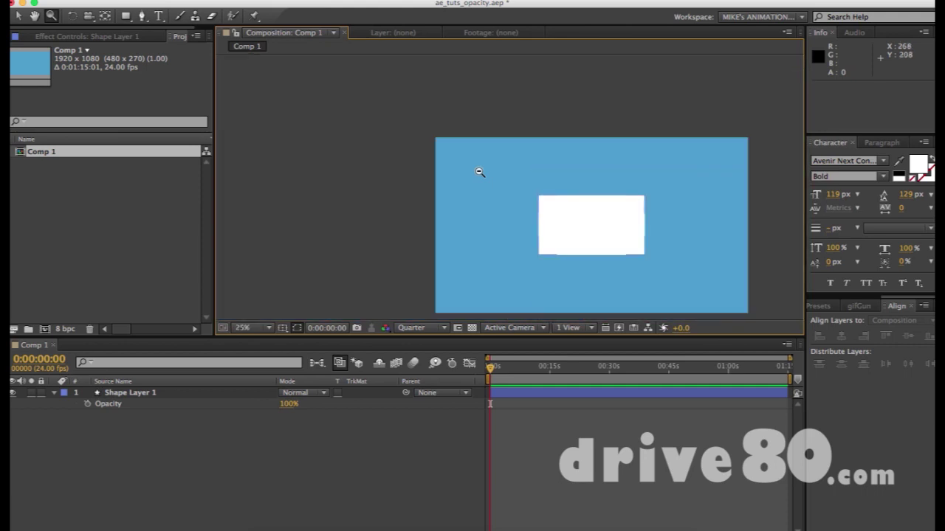
alt+click(478, 172)
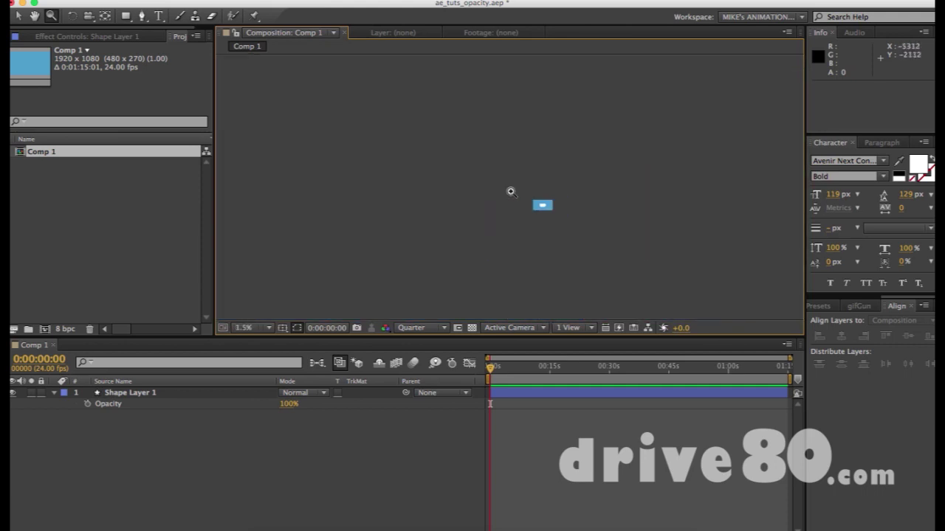
drag(524, 187, 549, 211)
click(495, 189)
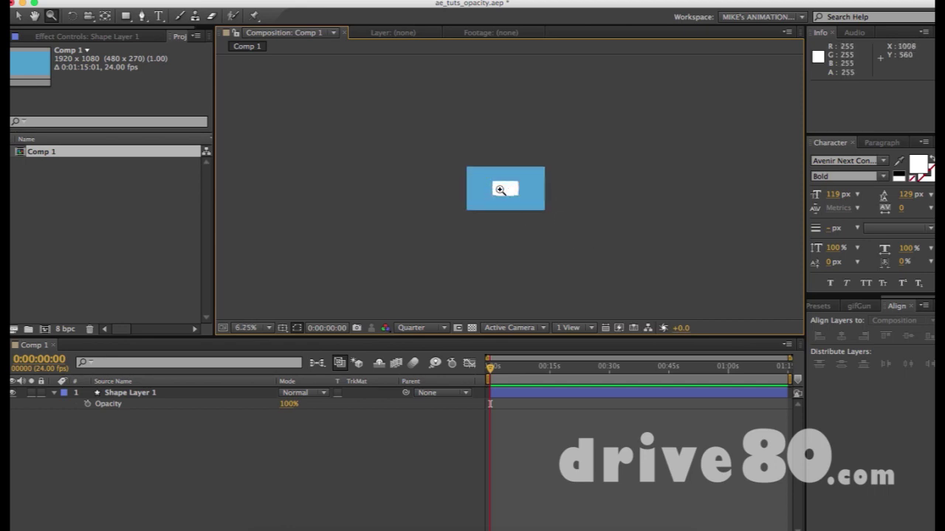
click(461, 171)
click(650, 251)
click(665, 246)
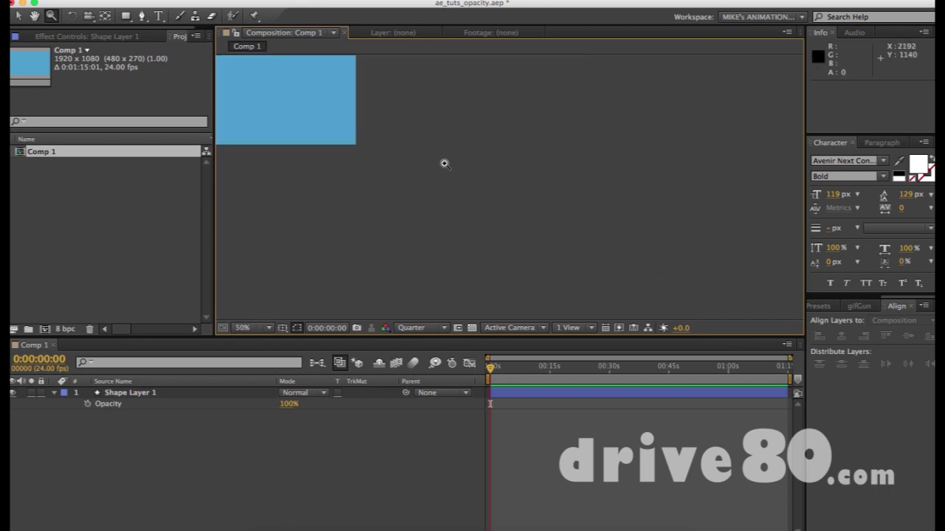
alt+click(527, 139)
alt+click(527, 139)
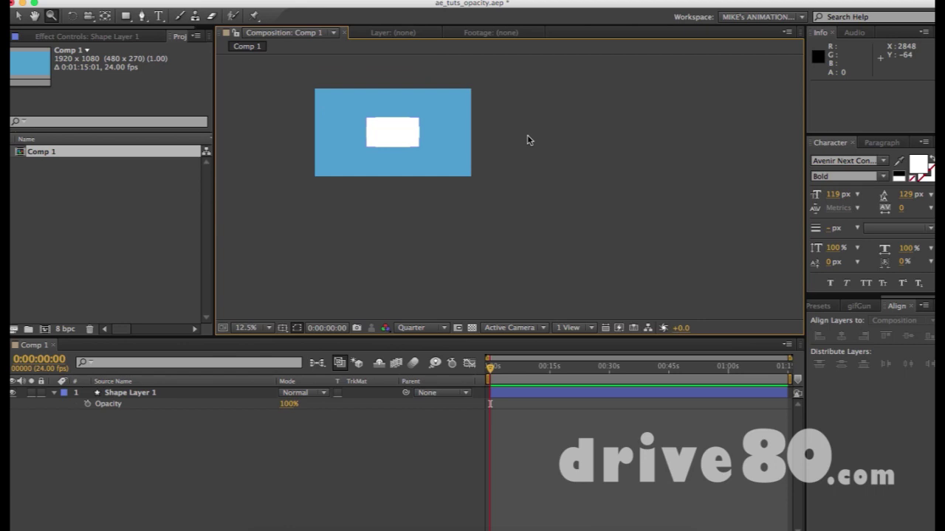
alt+click(527, 140)
alt+click(527, 139)
click(526, 136)
click(527, 135)
click(527, 136)
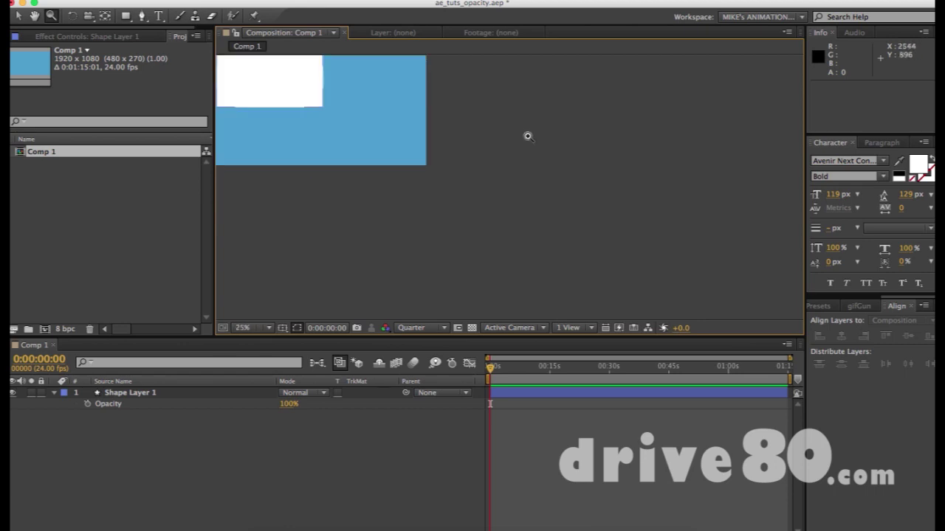
key(F3)
key(F3)
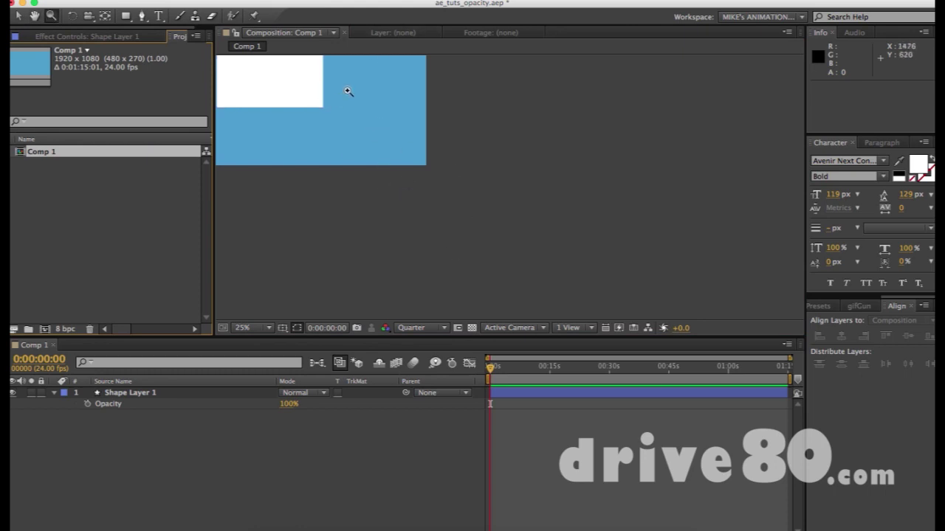
click(291, 89)
scroll(524, 194, down, 1)
scroll(524, 194, up, 1)
scroll(524, 193, up, 3)
scroll(524, 194, down, 1)
scroll(524, 194, down, 2)
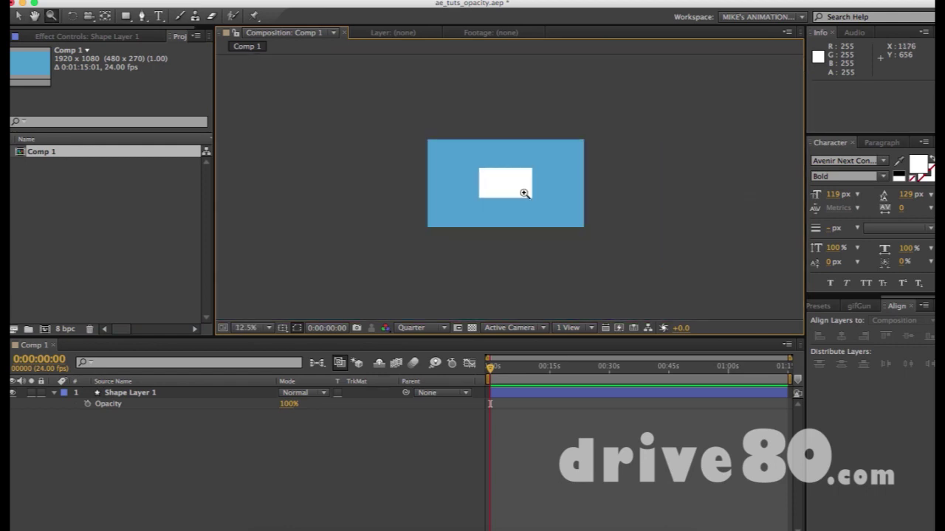
scroll(507, 186, up, 1)
scroll(506, 186, up, 5)
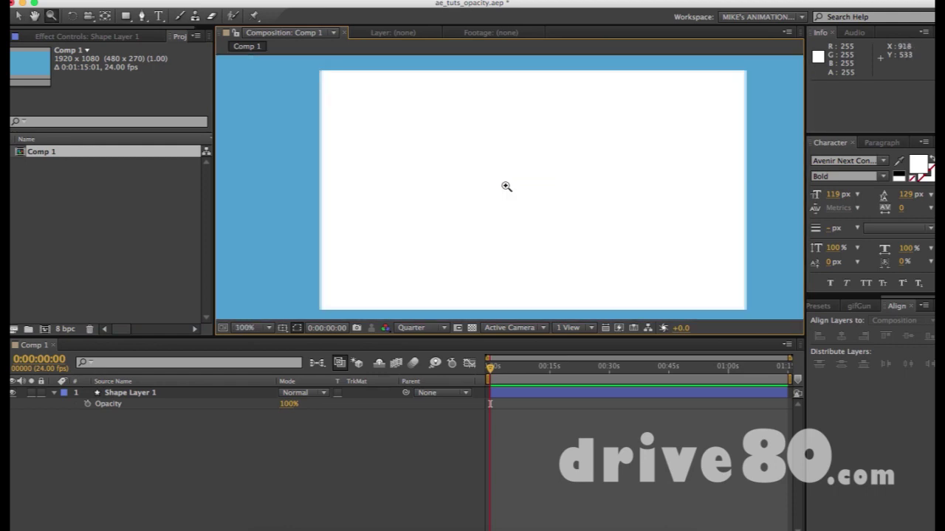
scroll(506, 186, down, 6)
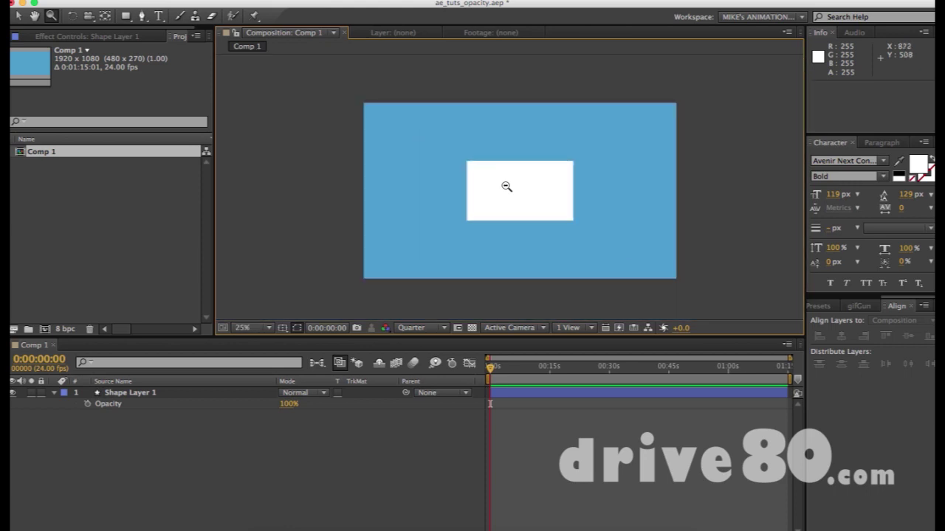
scroll(509, 199, up, 6)
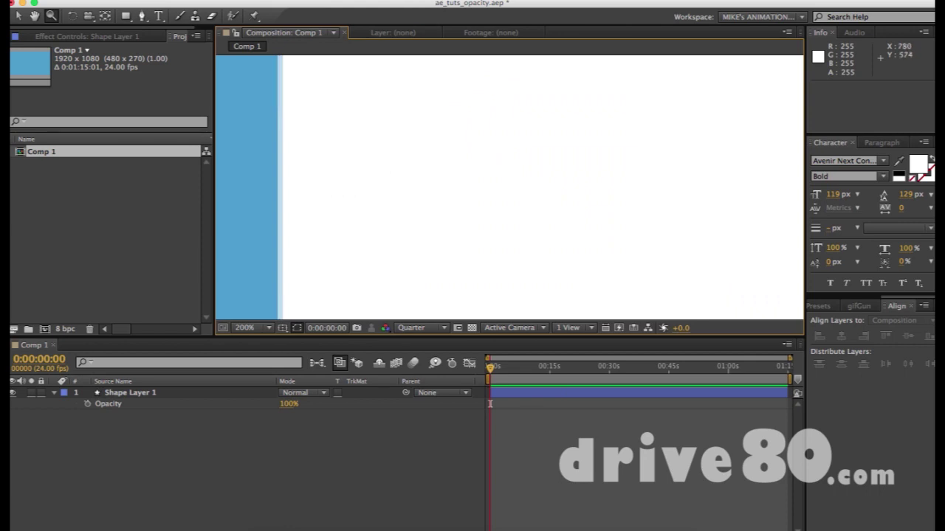
scroll(376, 101, down, 6)
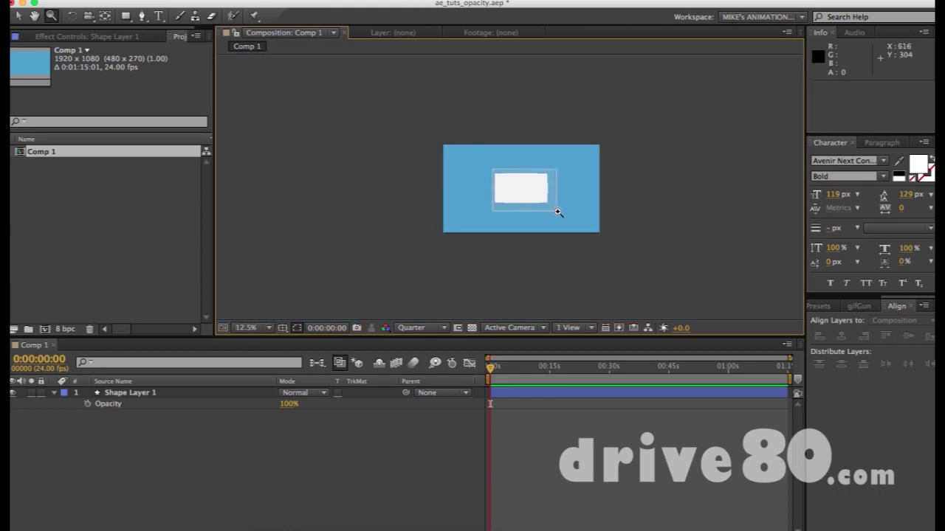
scroll(559, 211, up, 3)
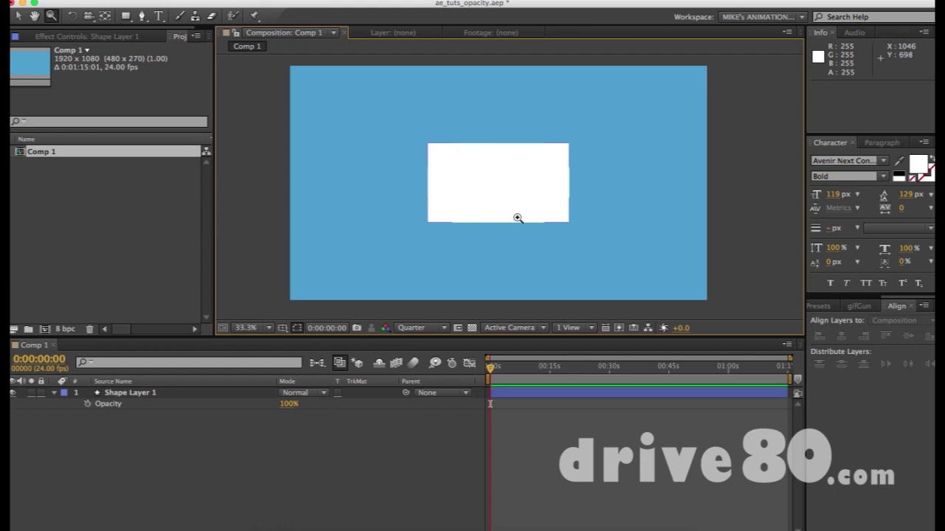
click(18, 15)
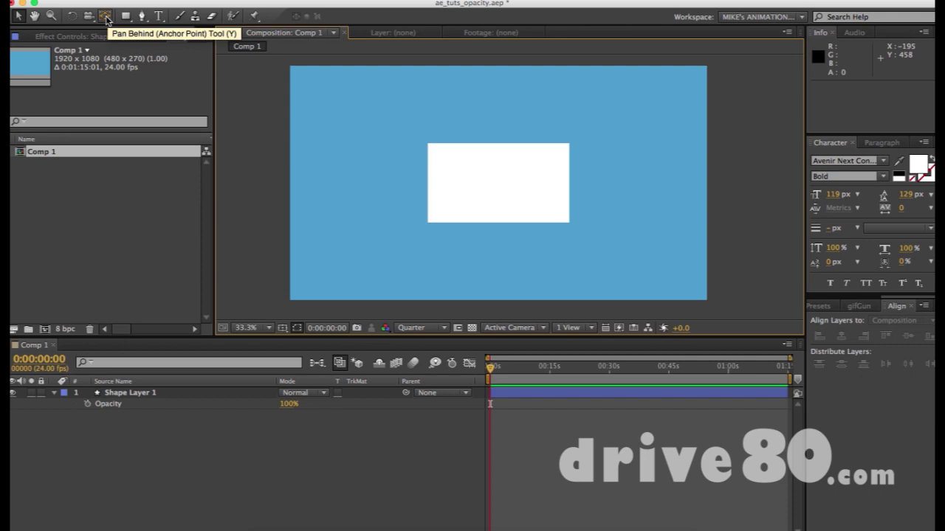
click(106, 17)
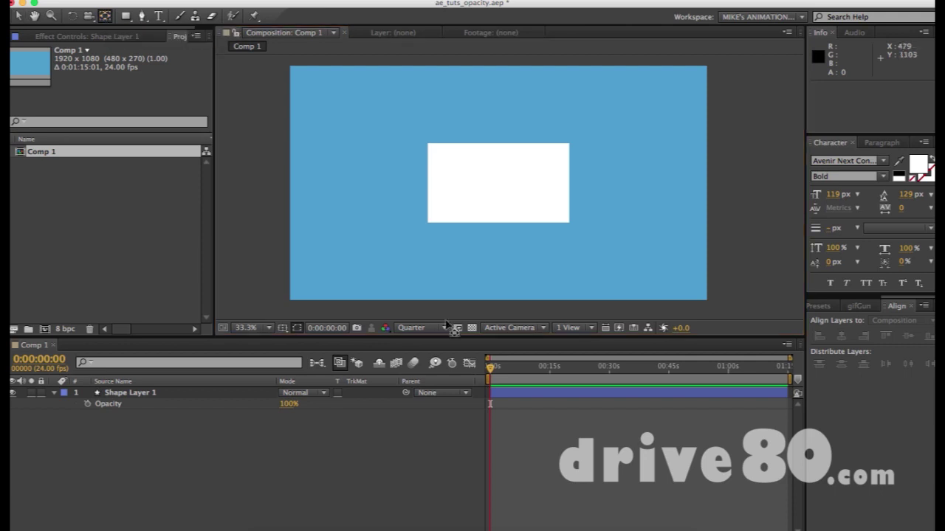
click(498, 184)
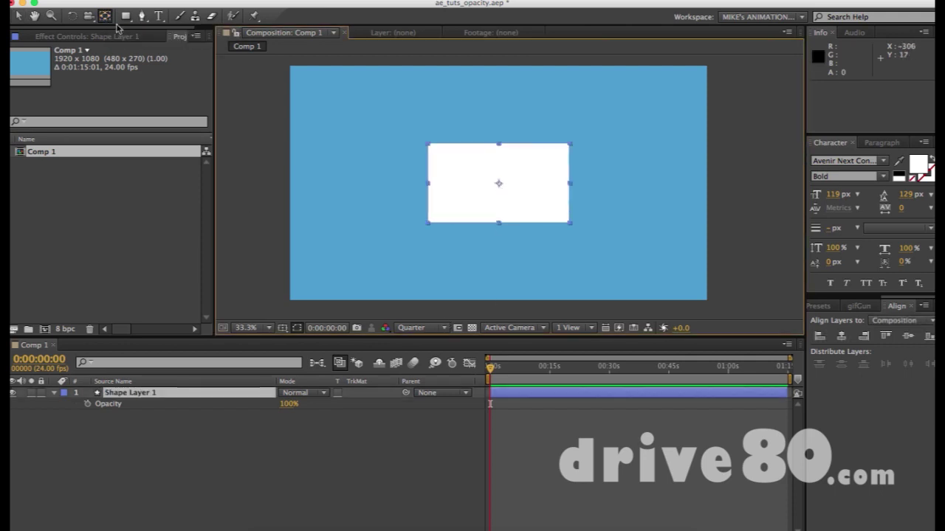
click(51, 16)
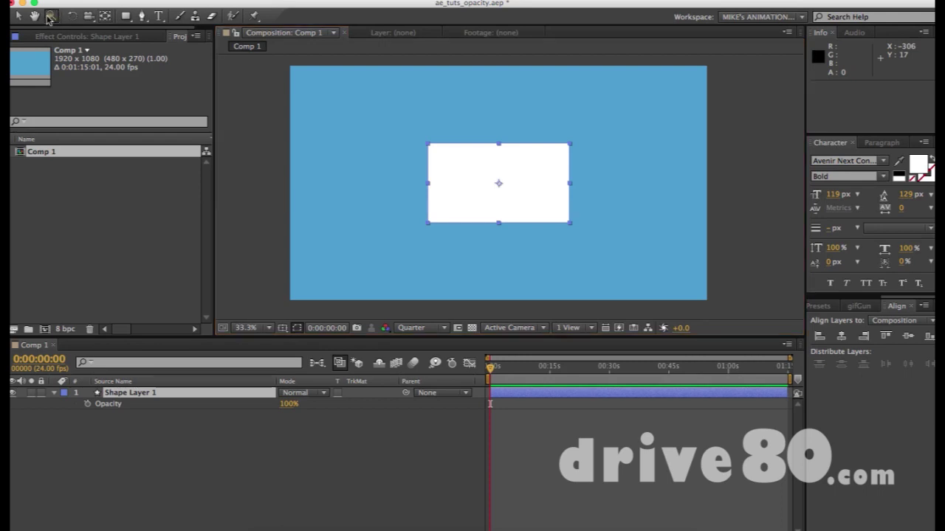
click(423, 155)
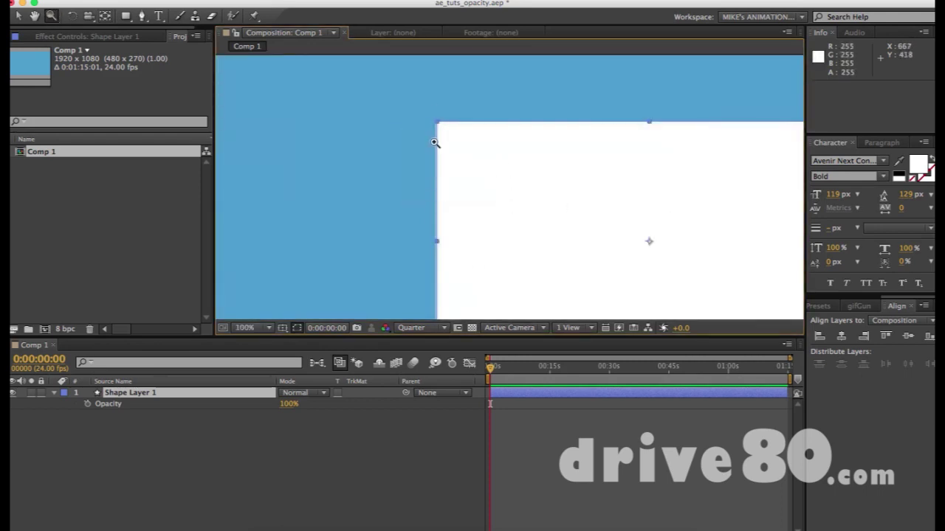
alt+click(450, 108)
alt+click(450, 108)
click(450, 109)
alt+click(448, 107)
alt+click(448, 107)
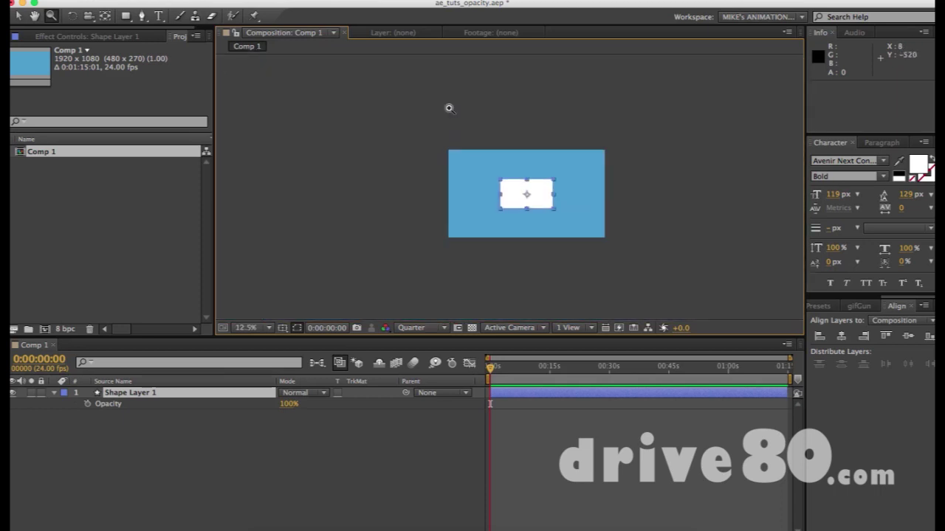
click(513, 204)
click(513, 205)
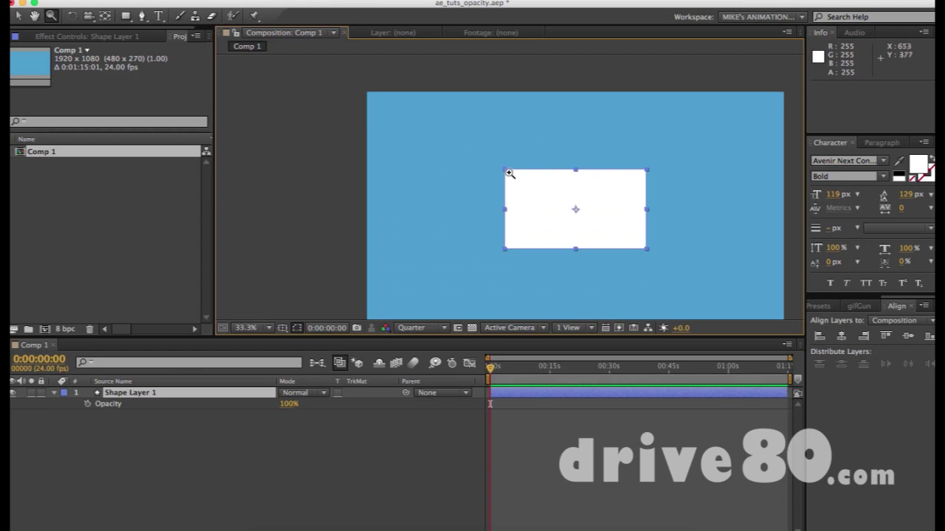
drag(492, 152, 524, 196)
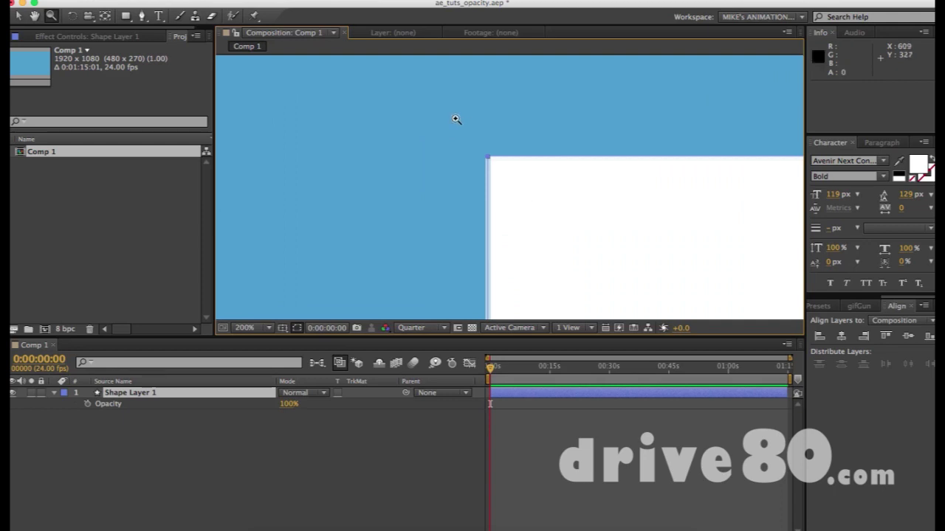
drag(453, 121, 547, 200)
scroll(548, 200, down, 13)
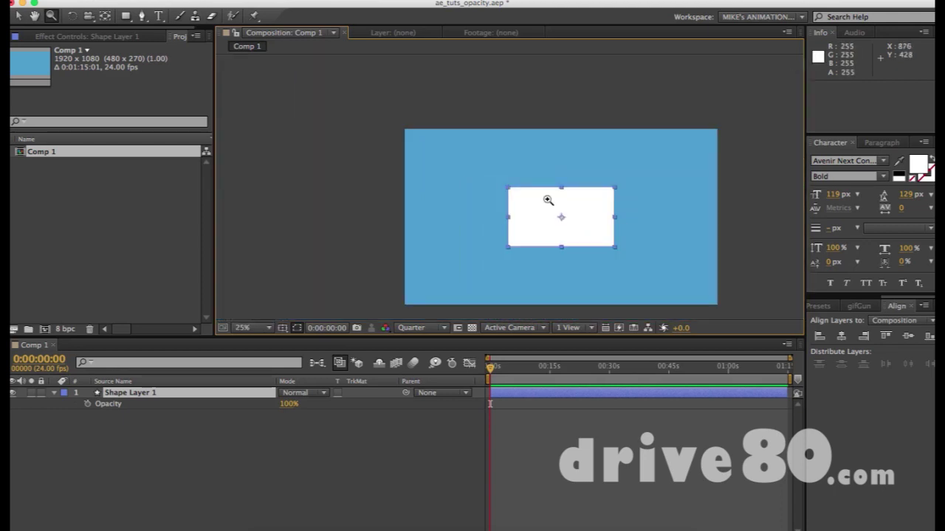
scroll(547, 217, up, 4)
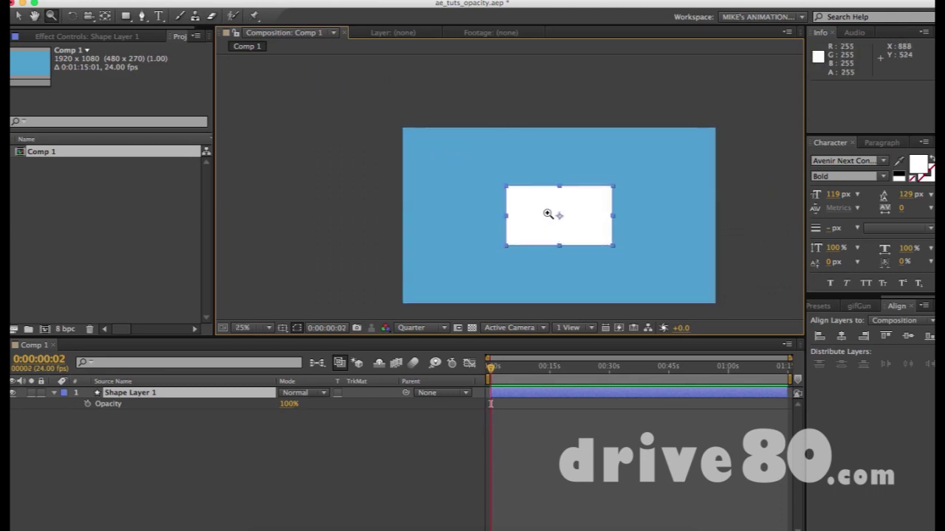
key(v)
click(537, 217)
Delete the rectangle layer and type the e-mail address as a new text layer
key(Delete)
drag(537, 215, 485, 187)
key(super+t)
click(443, 168)
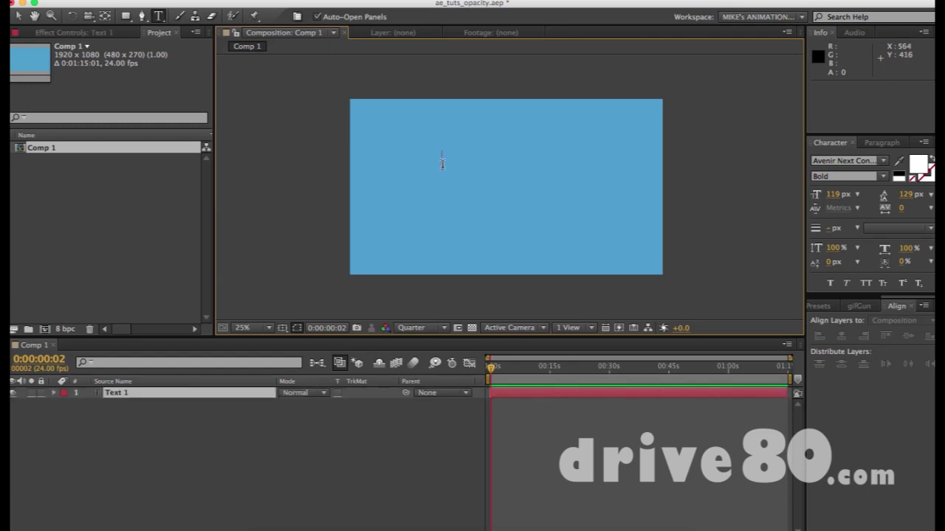
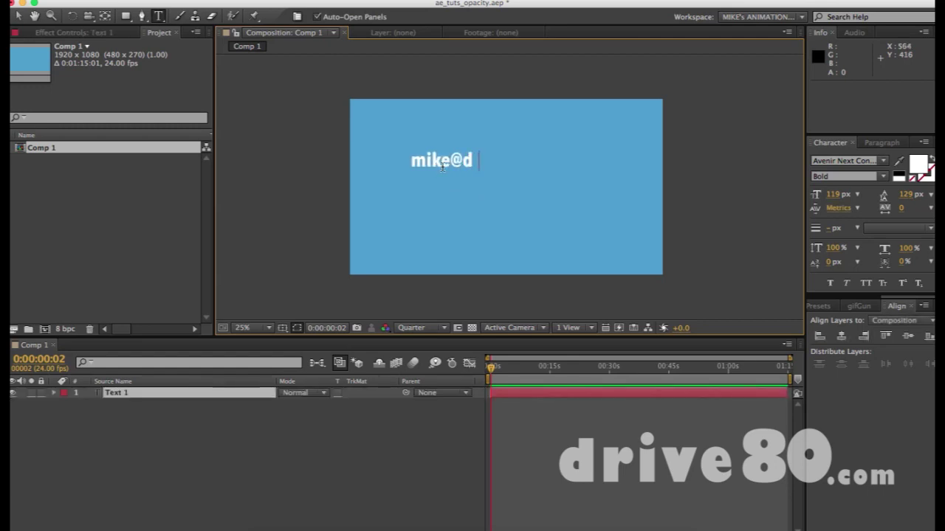
key(KP_Enter)
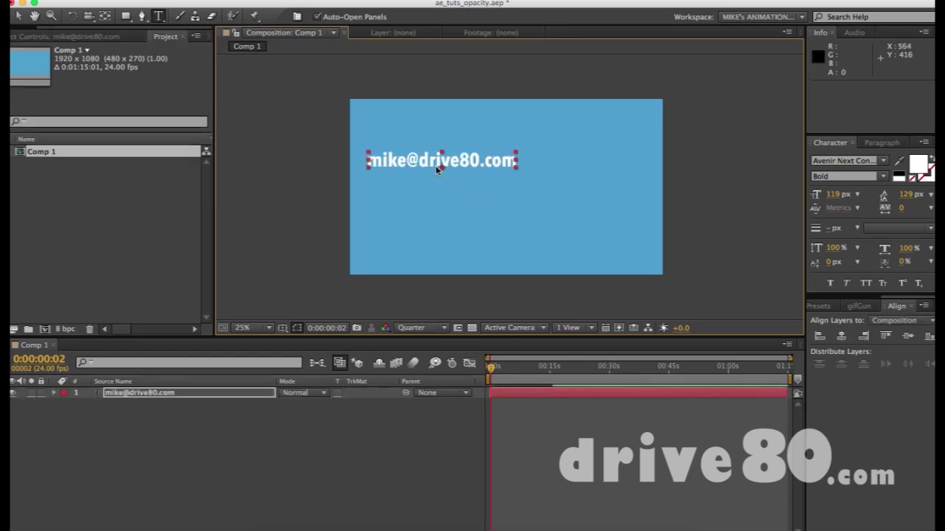
Move the e-mail text to the centre of the composition
key(v)
drag(405, 167, 470, 199)
click(492, 166)
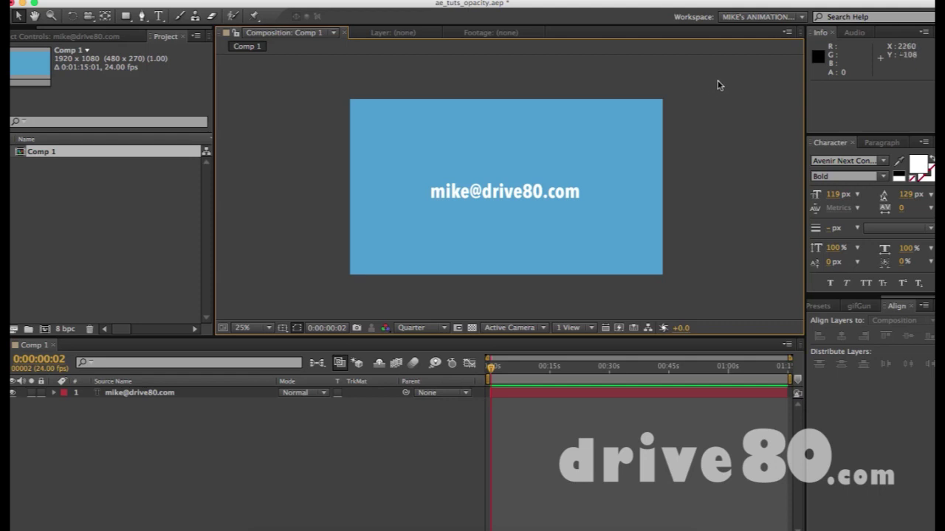
Select the e-mail text layer and re-enter type editing to select part of its domain
drag(346, 95, 667, 283)
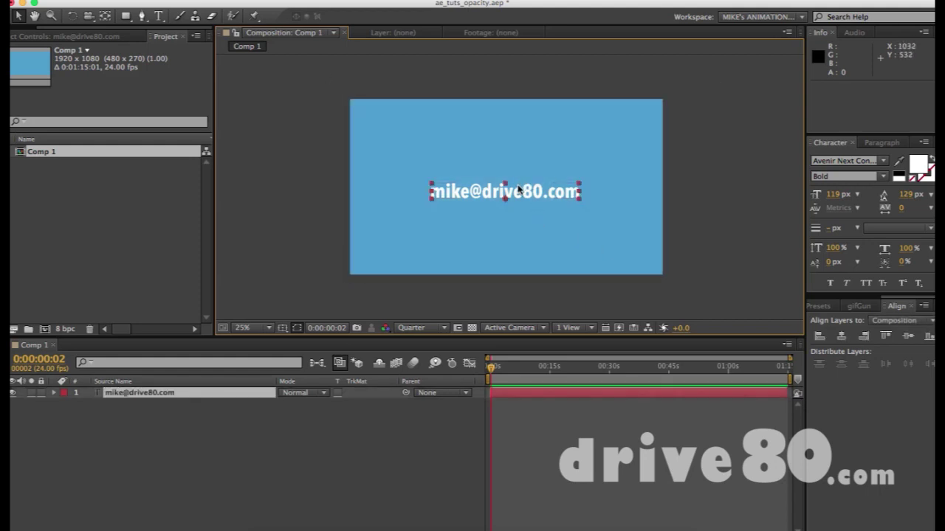
double_click(518, 190)
click(481, 192)
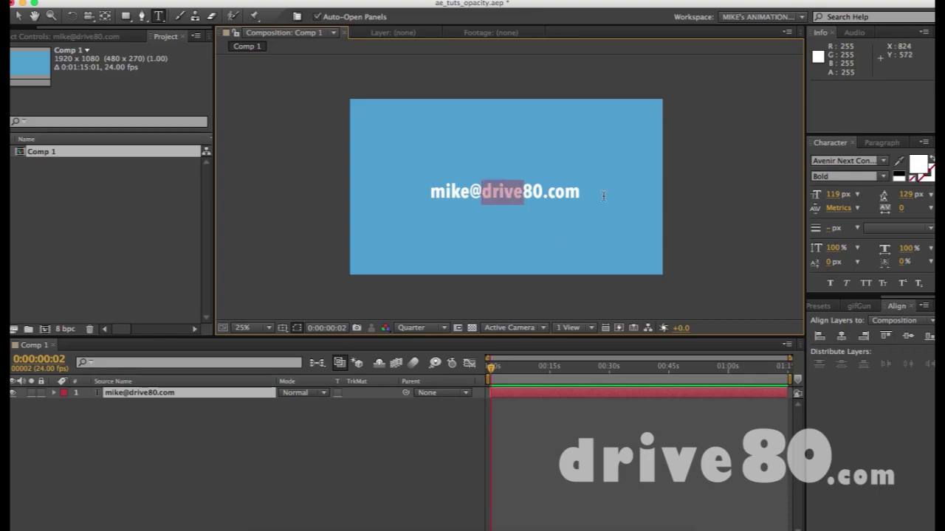